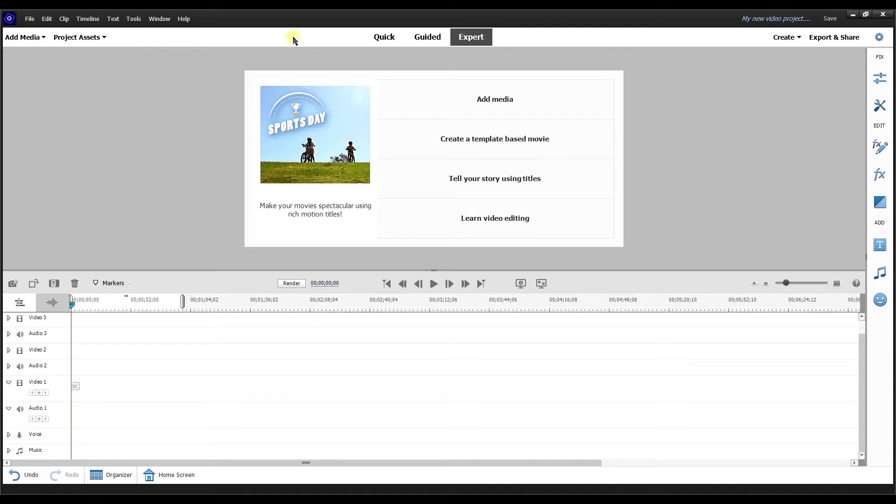
Drag Square Video.mp4 from Project Assets to the start of Video 1/Audio 1.
click(37, 42)
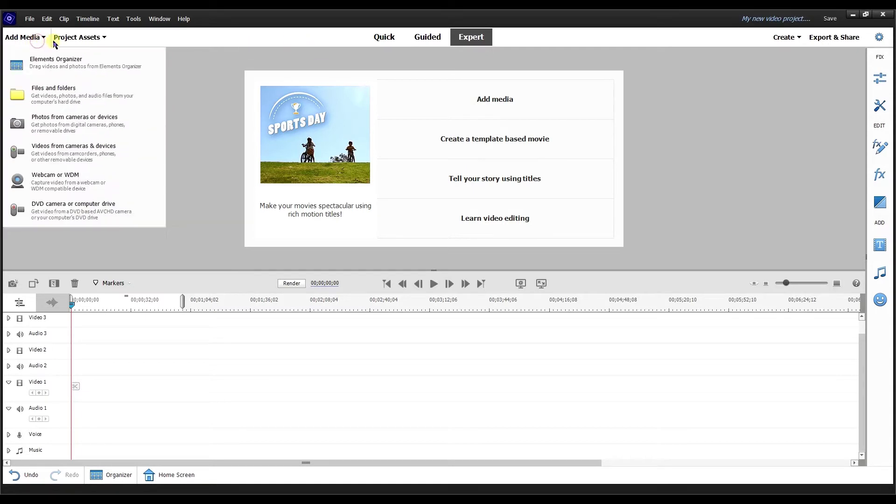
click(56, 38)
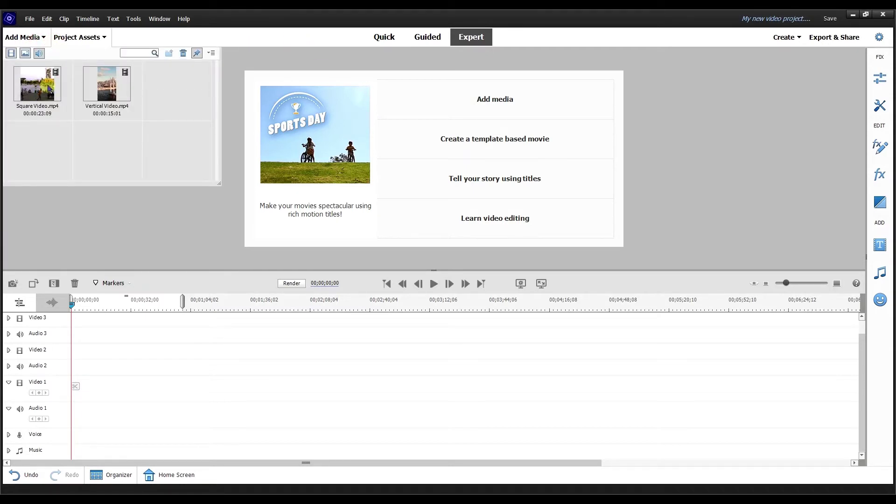
click(49, 88)
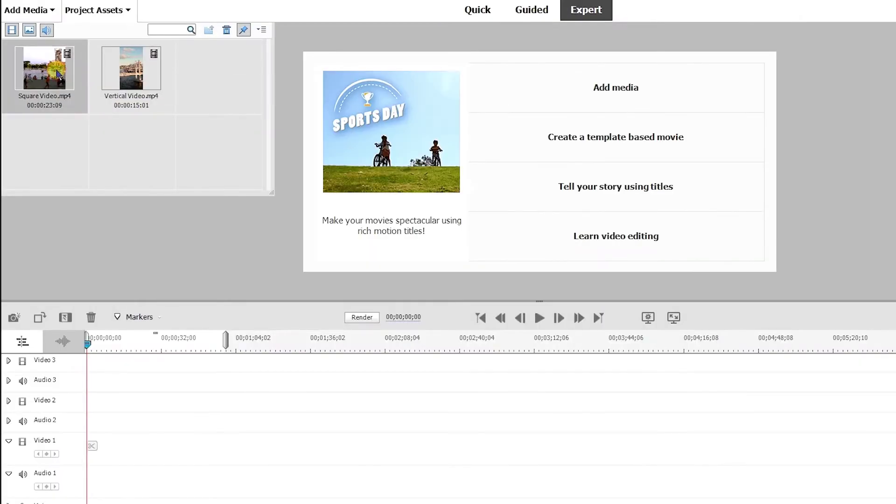
drag(57, 74, 91, 481)
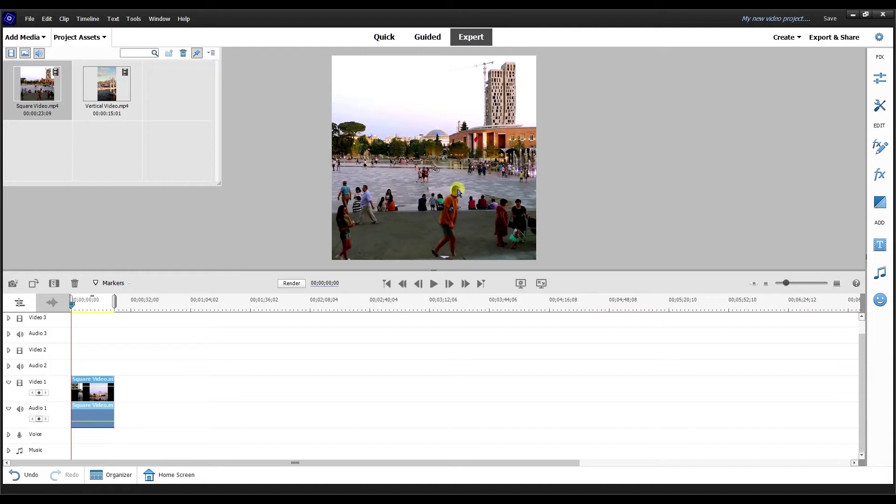
Undo the square clip and place Vertical Video.mp4 at the start of Video 1.
click(46, 19)
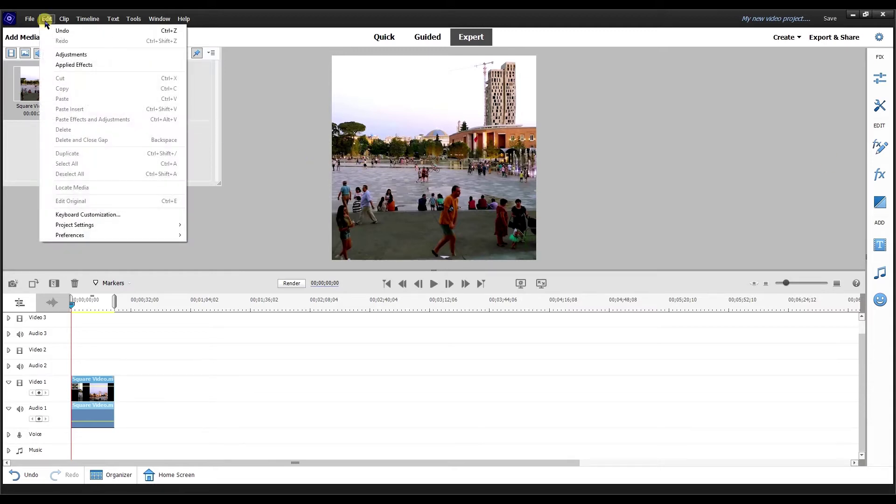
click(51, 30)
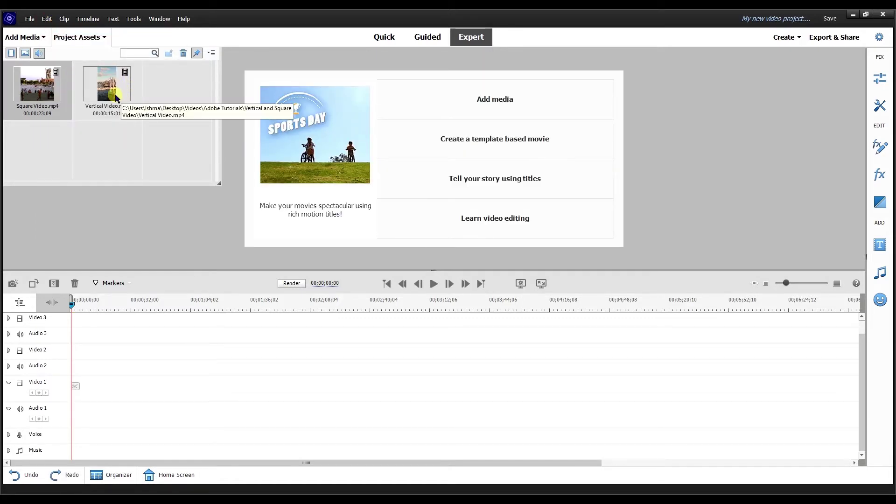
drag(121, 97, 75, 421)
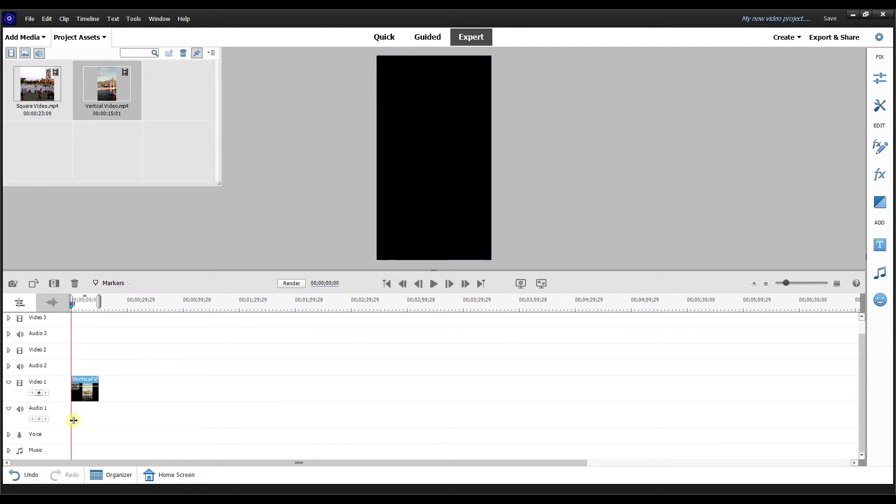
Preview the vertical clip, then add Square Video.mp4 right after it.
click(433, 283)
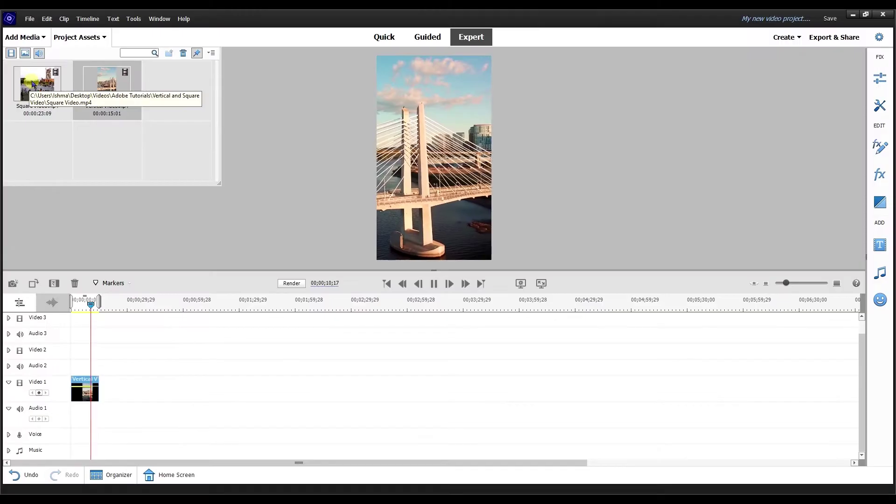
click(40, 106)
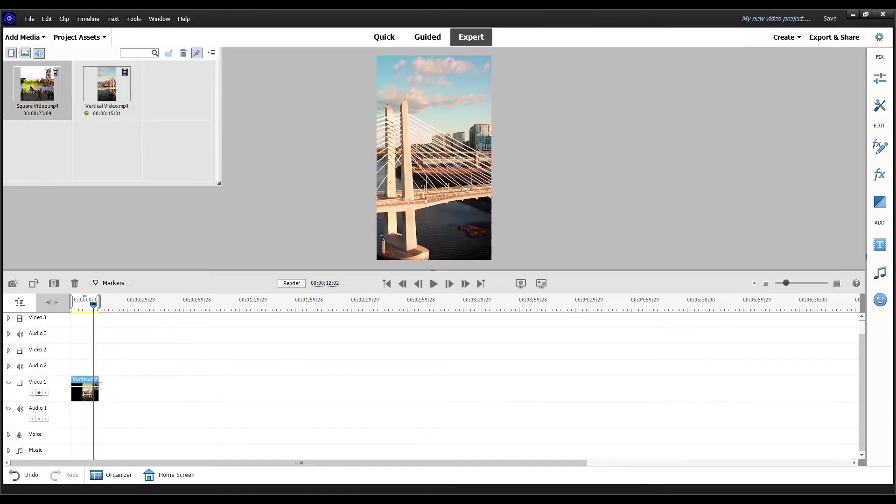
drag(31, 88, 114, 390)
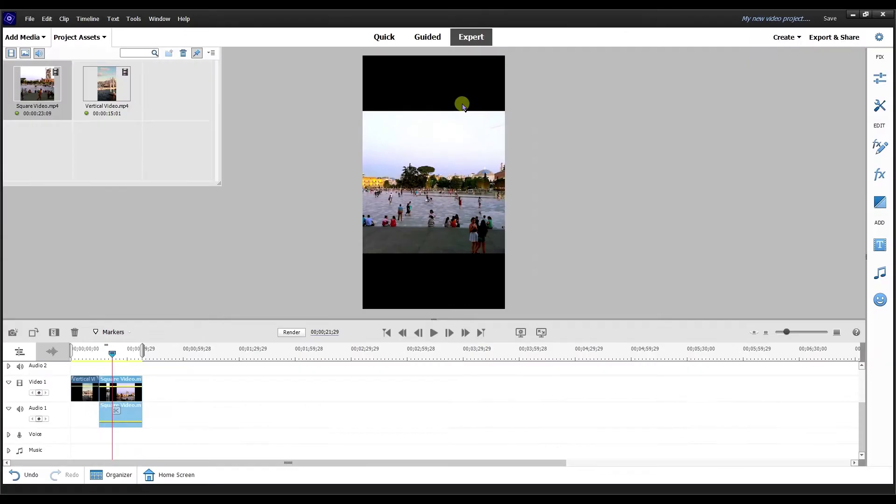
Start a new project, discarding unsaved changes to the current one.
click(30, 19)
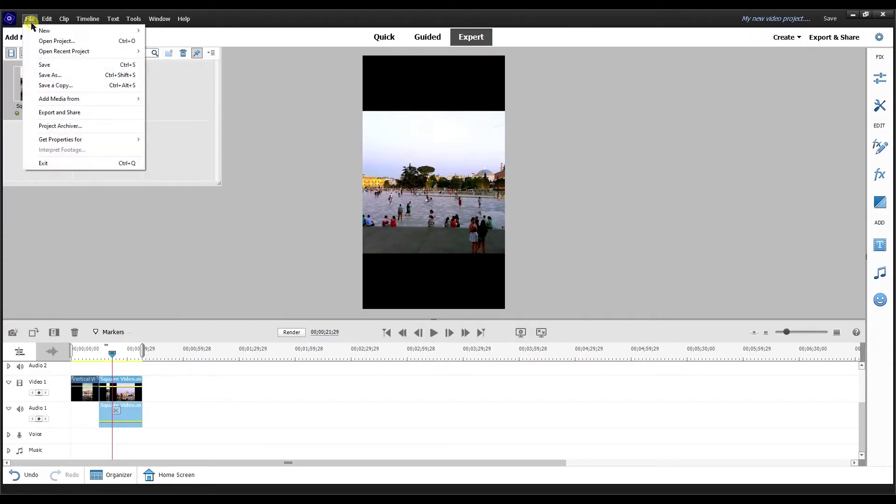
click(39, 31)
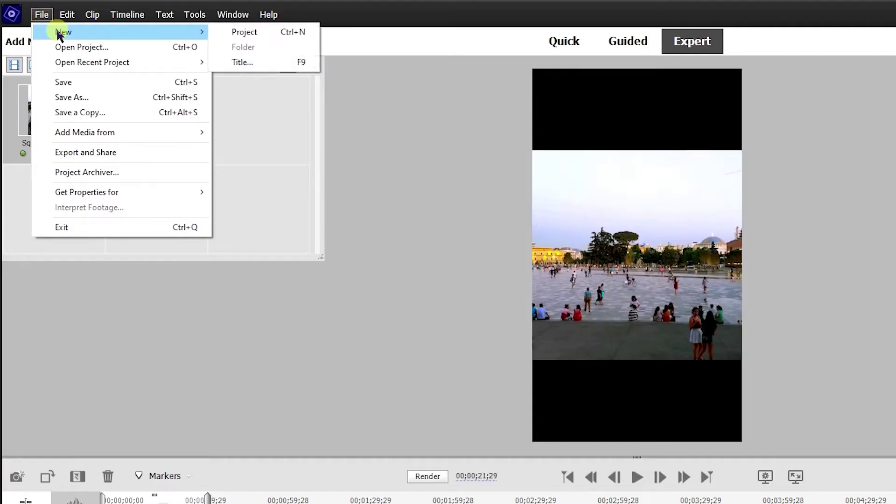
click(235, 32)
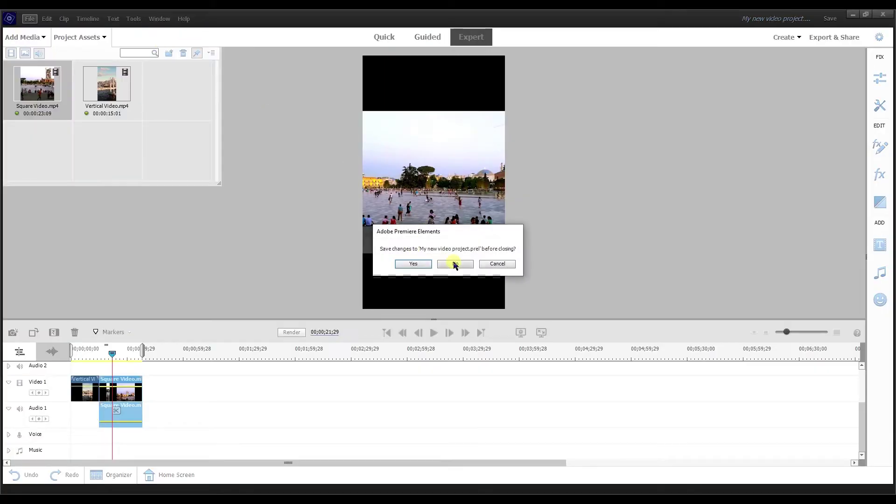
click(455, 264)
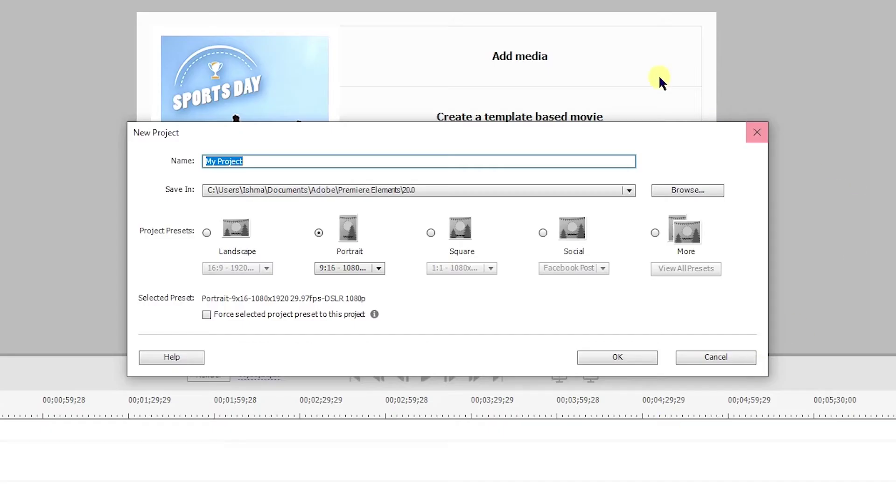
Try the Landscape, Portrait and Square presets, then settle on Social with Facebook Post.
click(207, 232)
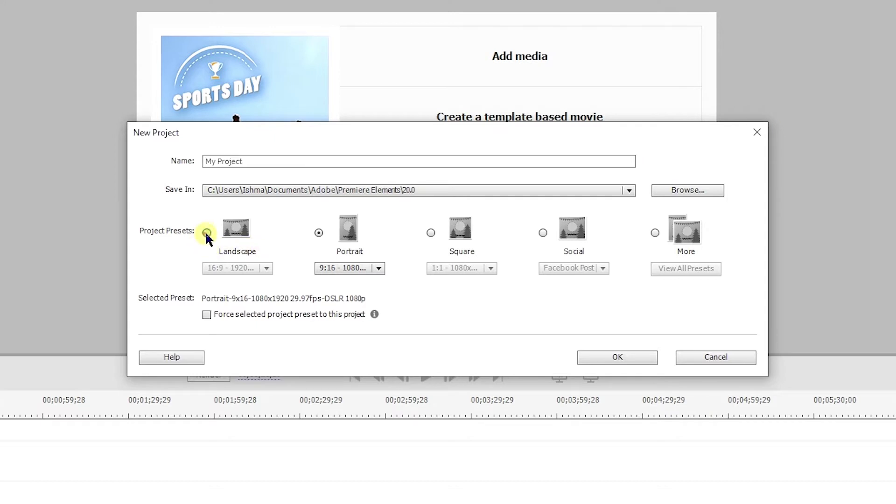
click(319, 233)
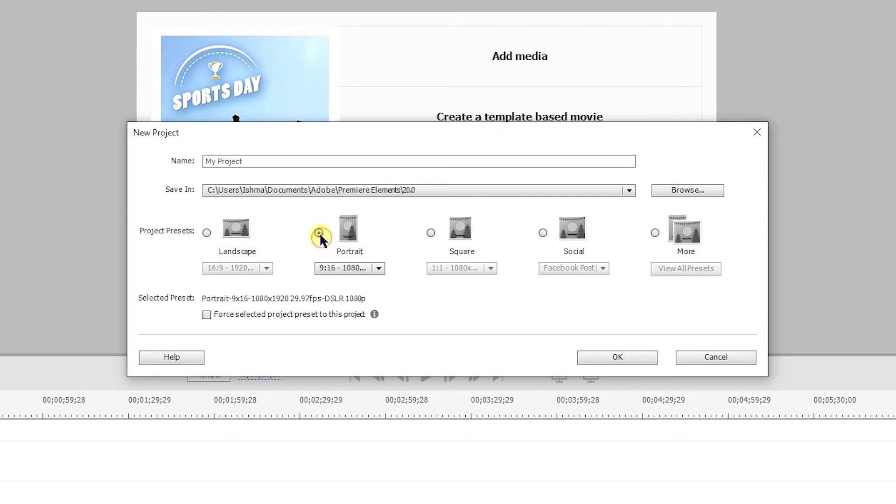
click(431, 232)
click(542, 233)
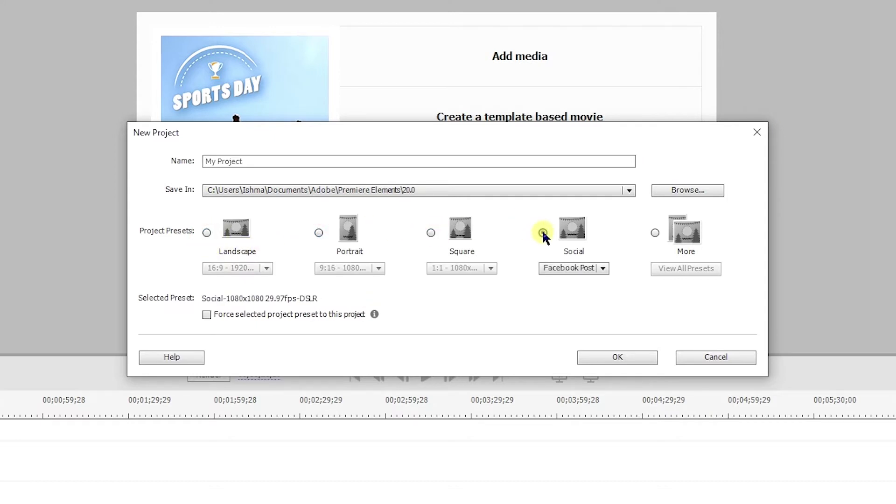
click(604, 265)
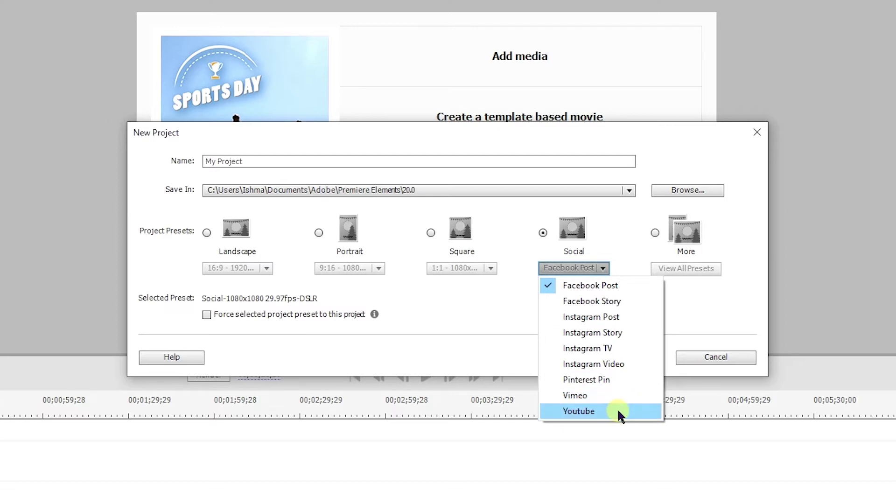
click(474, 320)
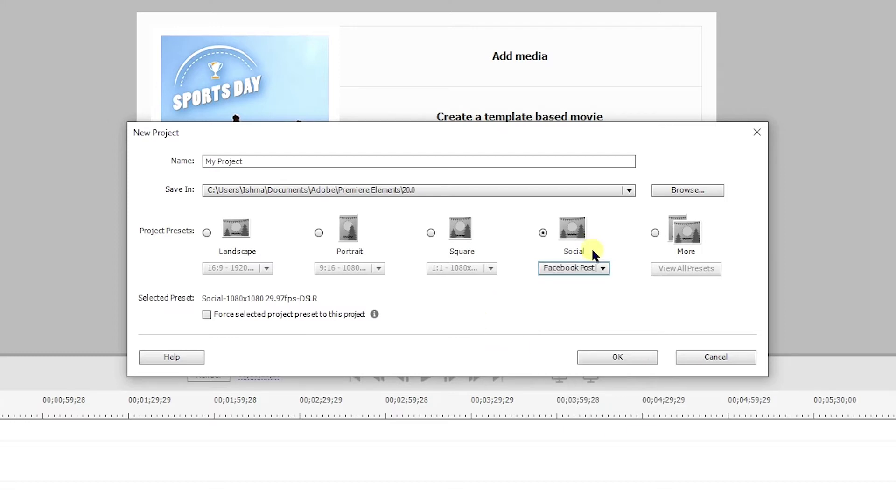
Choose Facebook Story 1080x1920, force it onto the project, and select More presets.
click(603, 268)
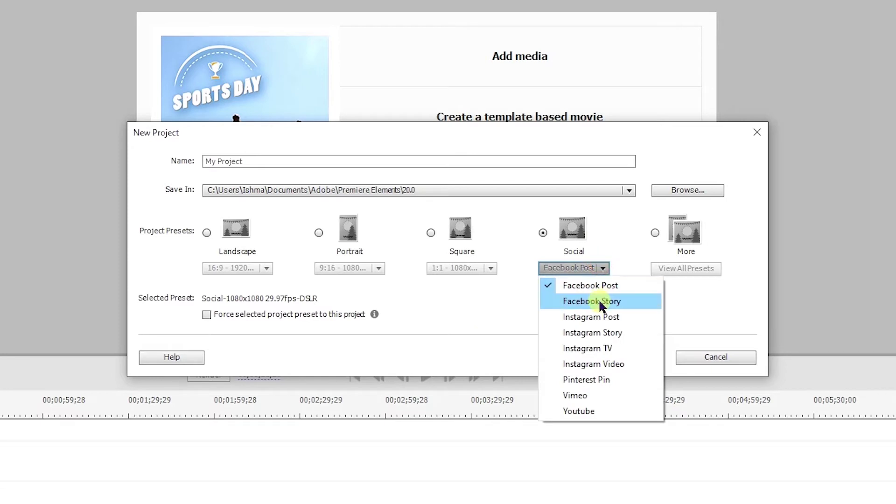
click(600, 303)
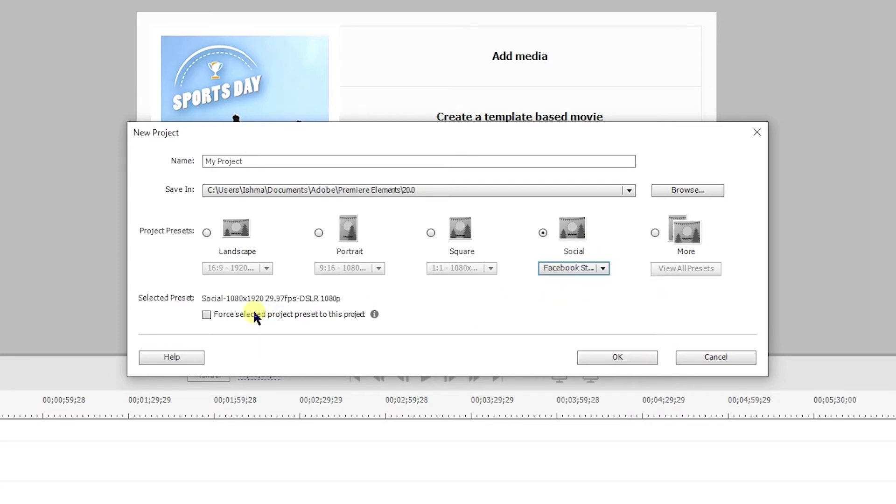
click(207, 315)
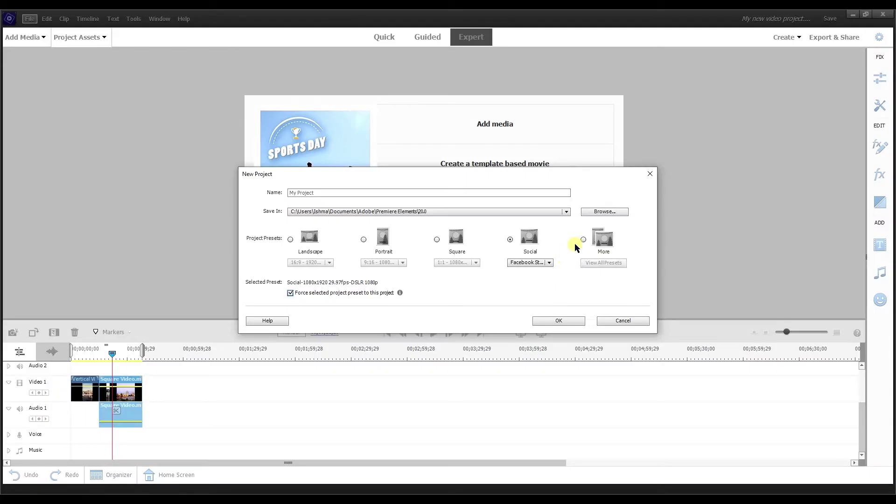
click(655, 232)
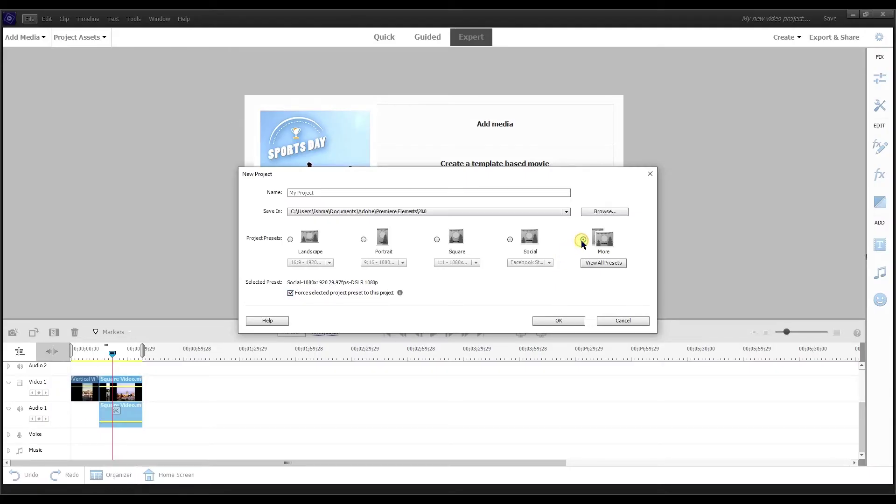
Open View All Presets and browse the Landscape 16x9 and Portrait 9x16 folders.
click(603, 263)
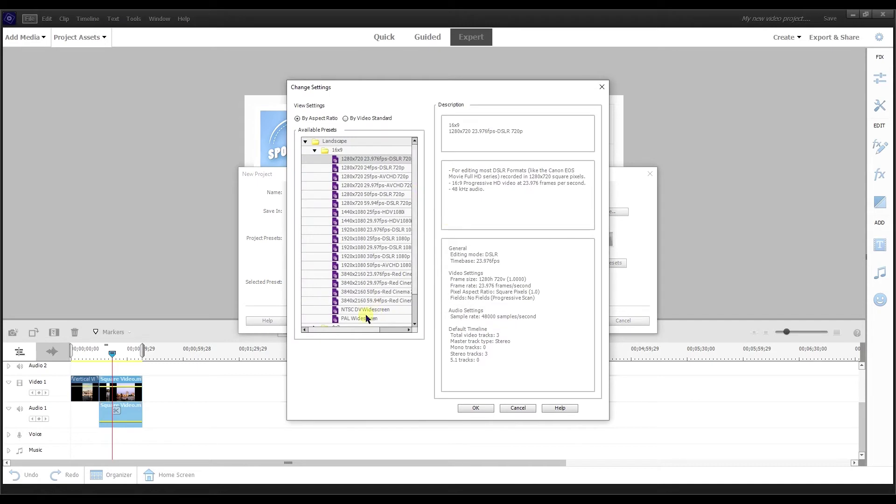
mouse_move(359, 330)
mouse_down()
mouse_move(372, 328)
mouse_move(358, 330)
mouse_up()
click(305, 141)
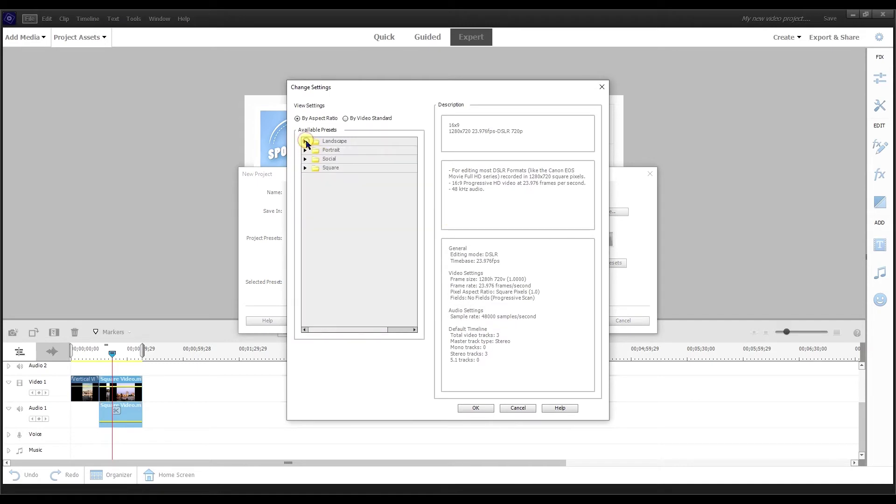
click(305, 141)
click(315, 149)
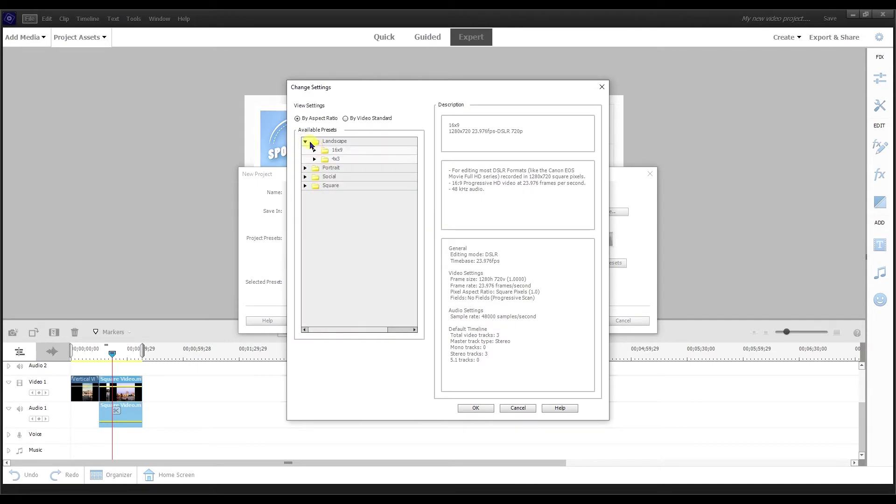
click(319, 153)
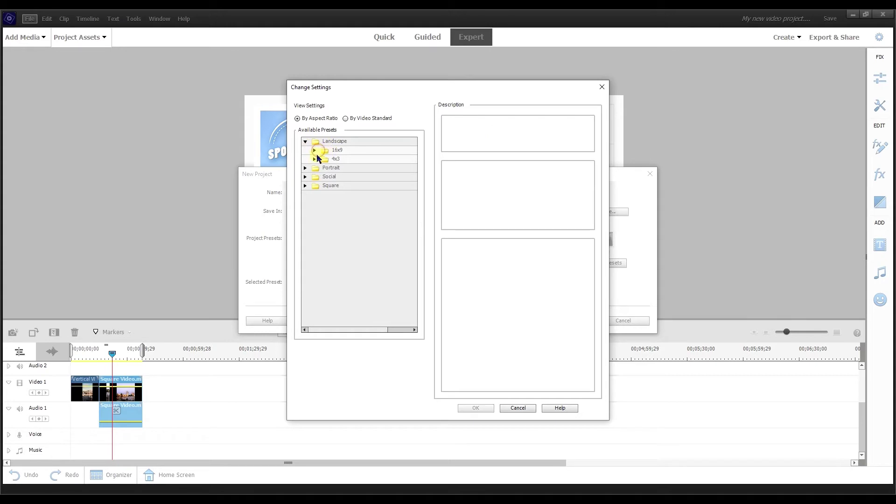
click(306, 141)
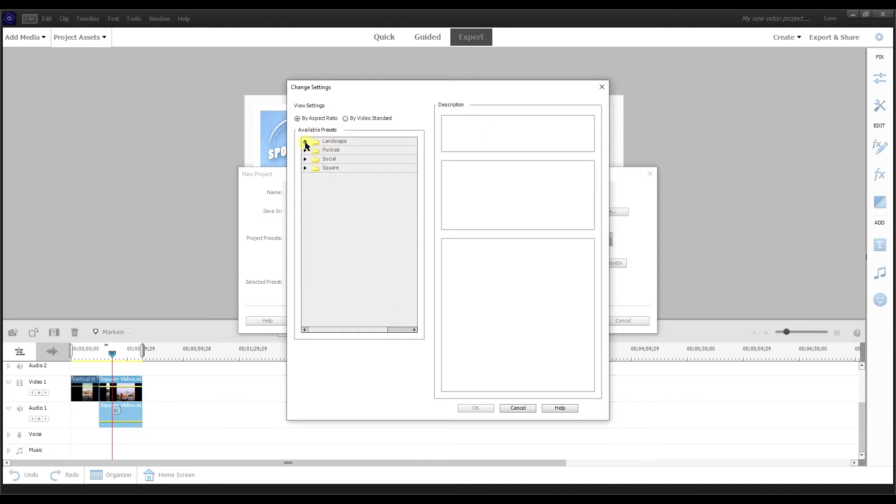
click(305, 151)
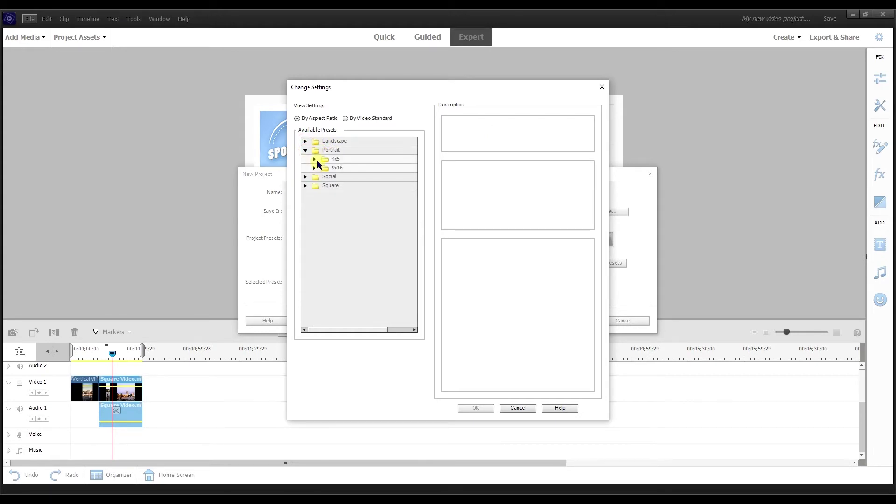
click(315, 168)
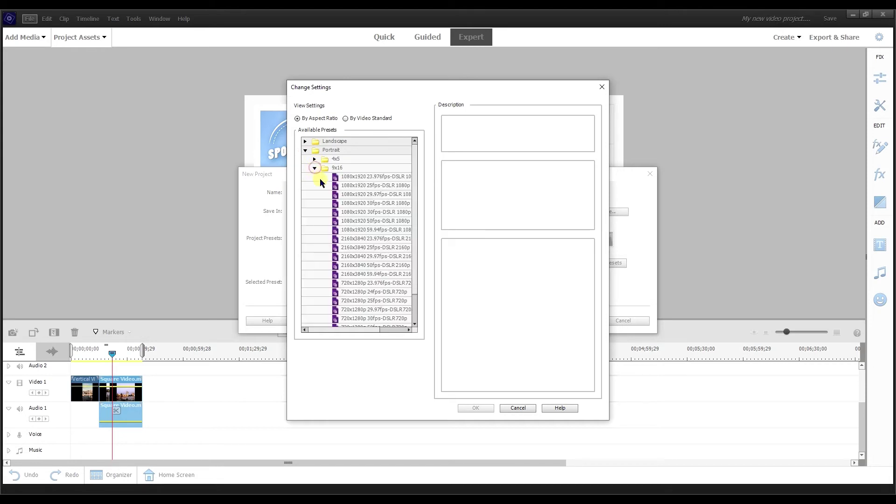
Browse the Social and Square preset folders, then move the playhead past the clips.
drag(339, 332, 350, 330)
scroll(348, 285, down, 1)
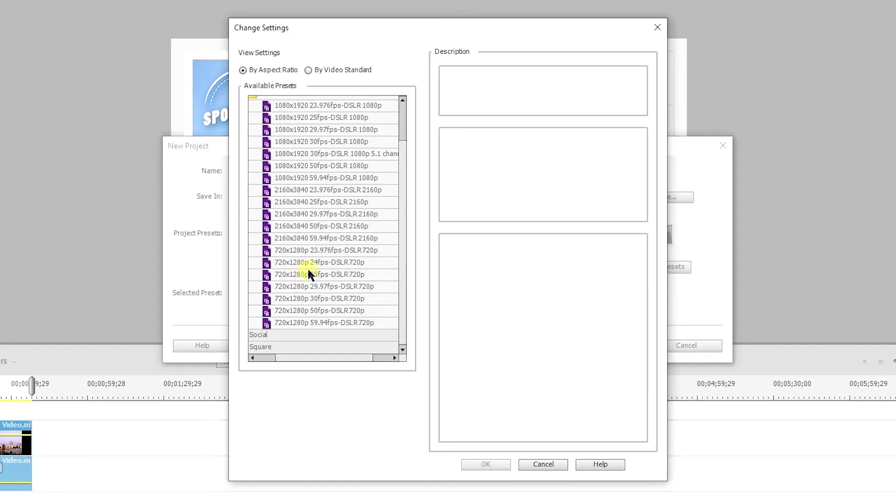
drag(328, 357, 307, 358)
scroll(270, 172, up, 2)
click(253, 113)
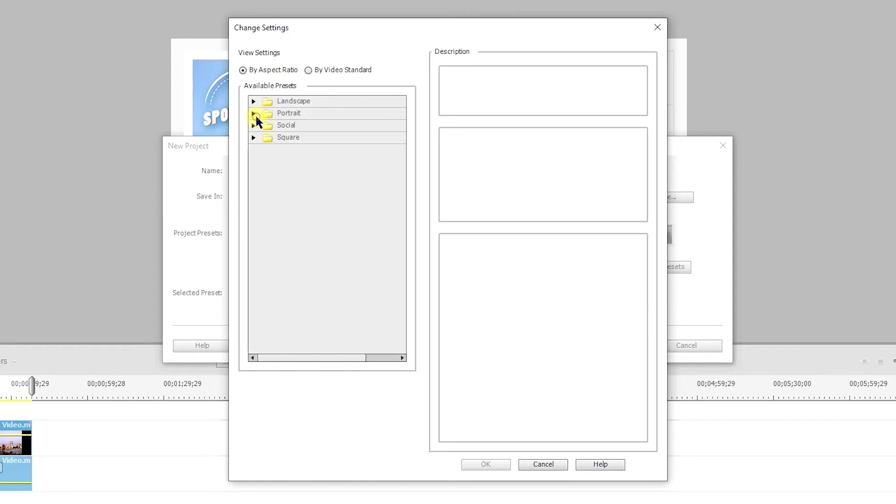
click(253, 125)
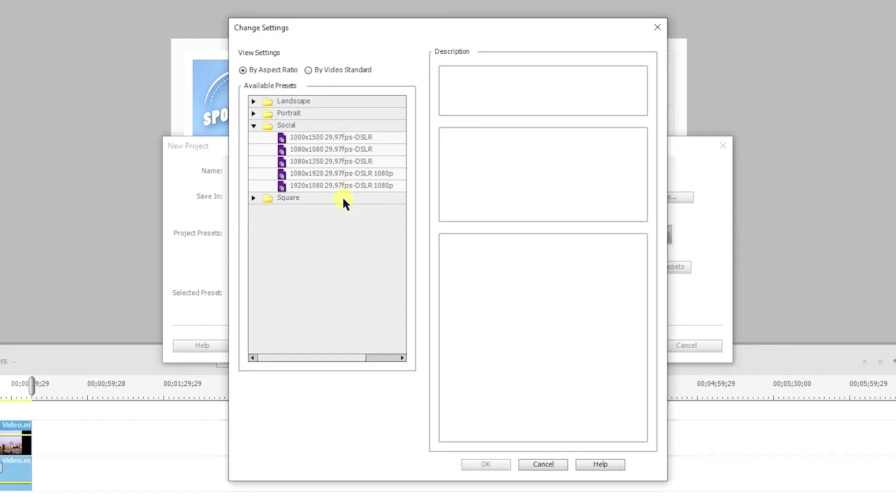
click(254, 198)
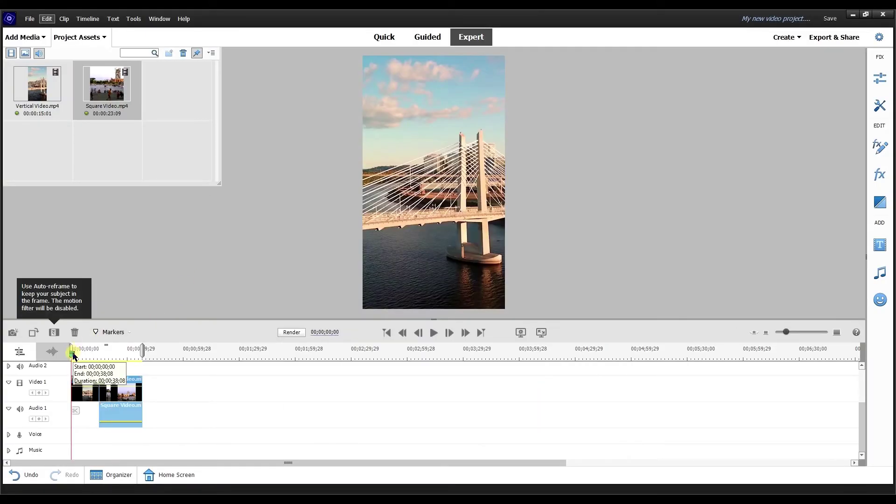
drag(73, 357, 160, 359)
Open the Export & Share panel for the vertical project.
click(832, 41)
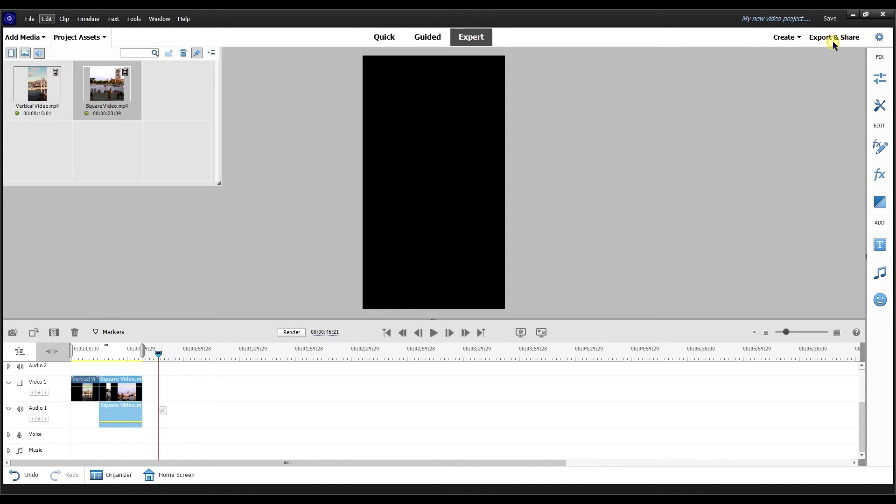